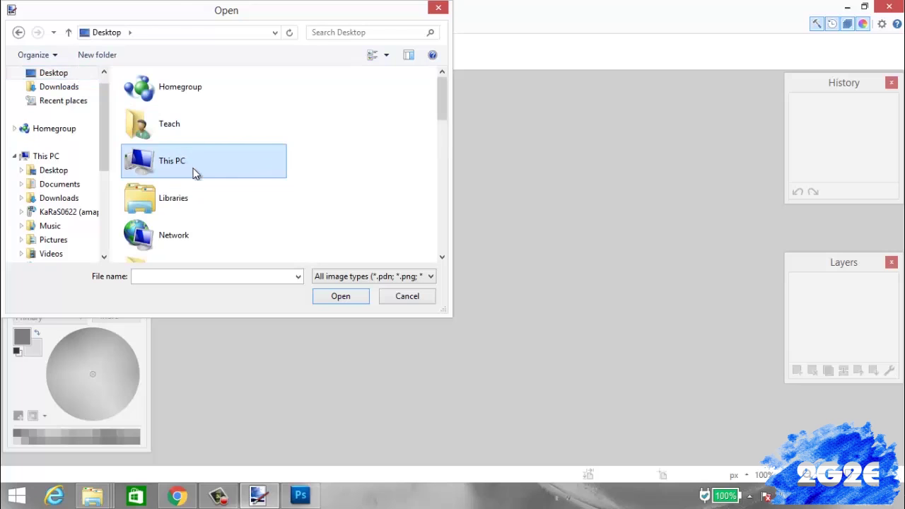
Step: Open the landscape image huduu14 from the baigali folder on the desktop
scroll(181, 152, up, 1)
double_click(178, 154)
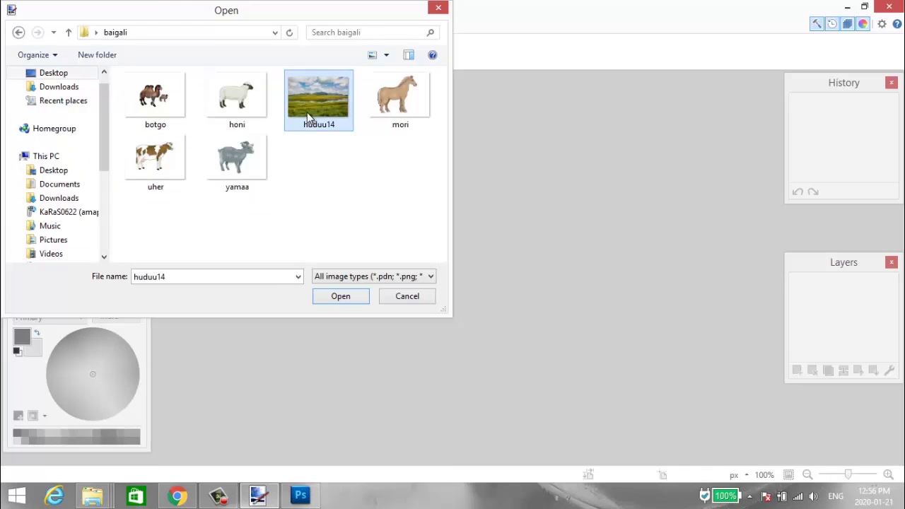
click(348, 296)
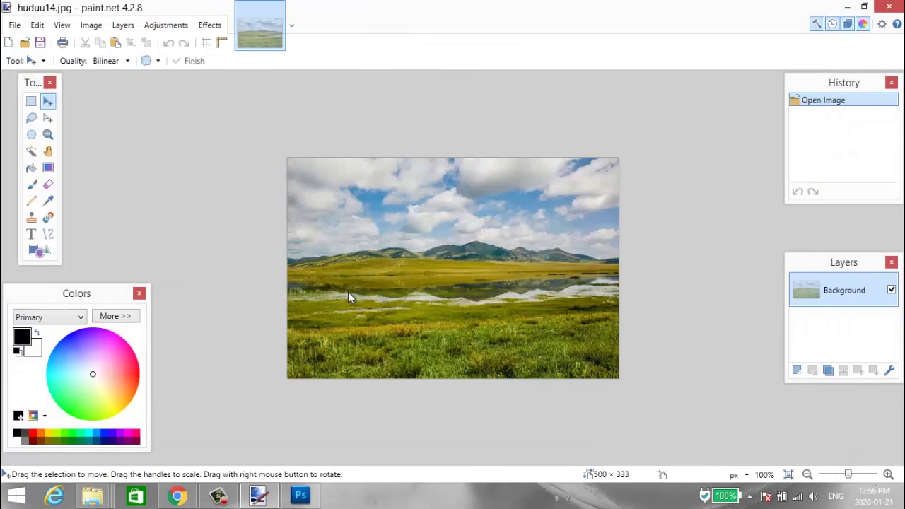
Step: Open the camel image botgo from the baigali folder as a second image
click(15, 26)
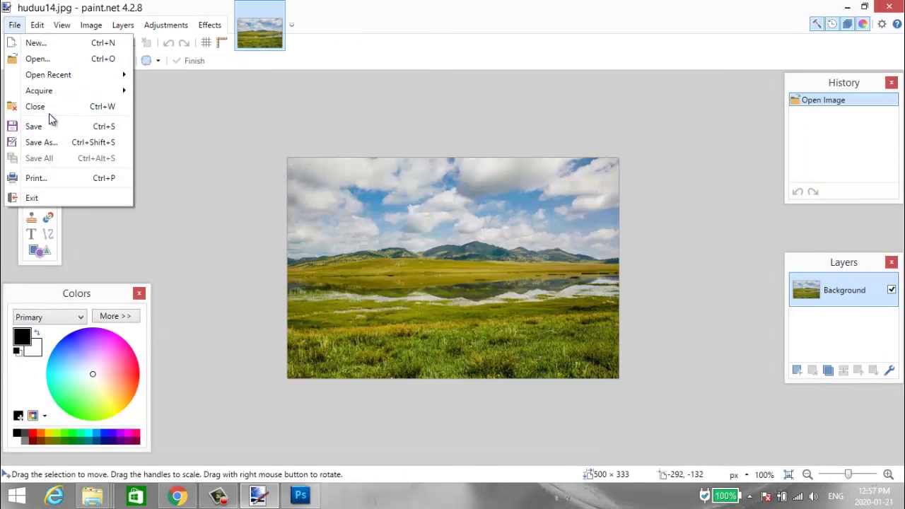
click(66, 64)
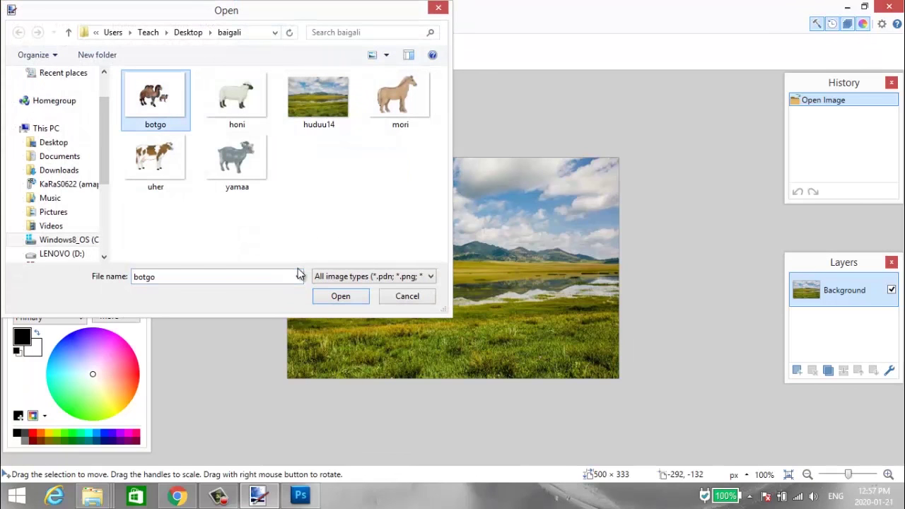
click(329, 297)
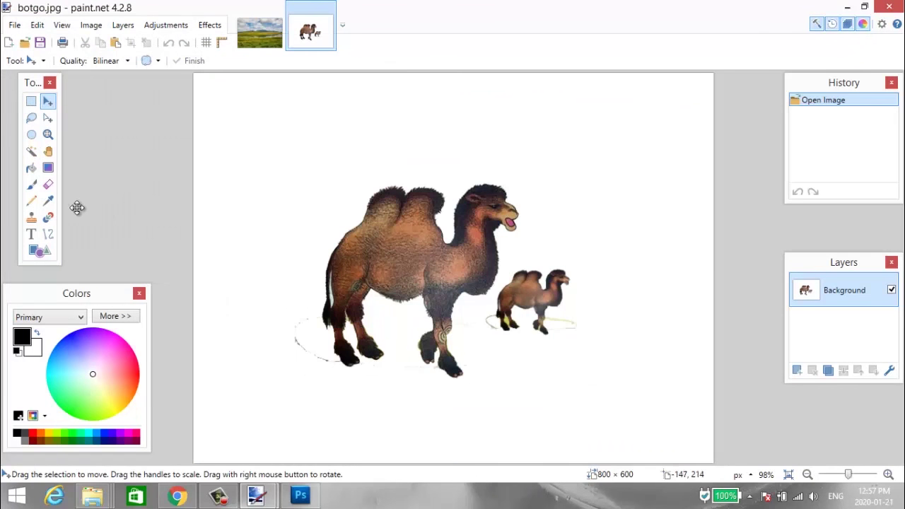
Step: Select the white background around the camels with the Magic Wand at 50% tolerance and erase it
click(31, 152)
click(242, 150)
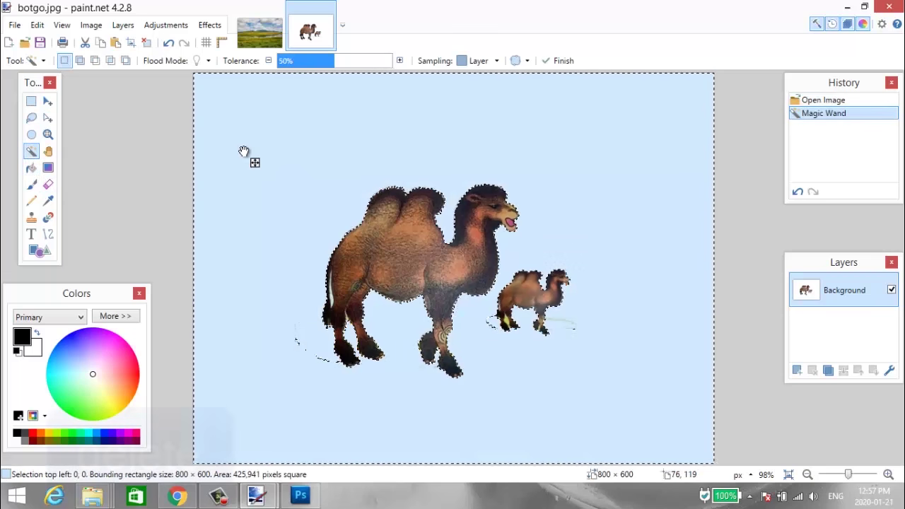
key(Delete)
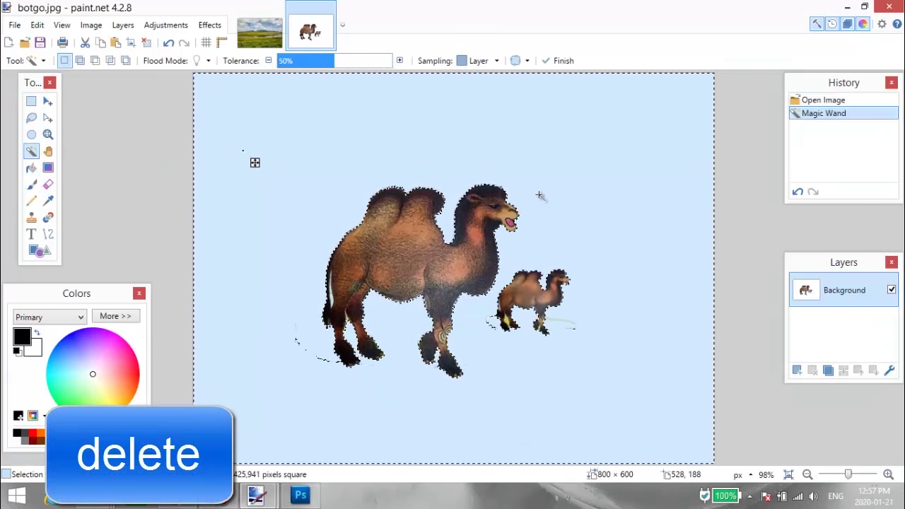
key(Delete)
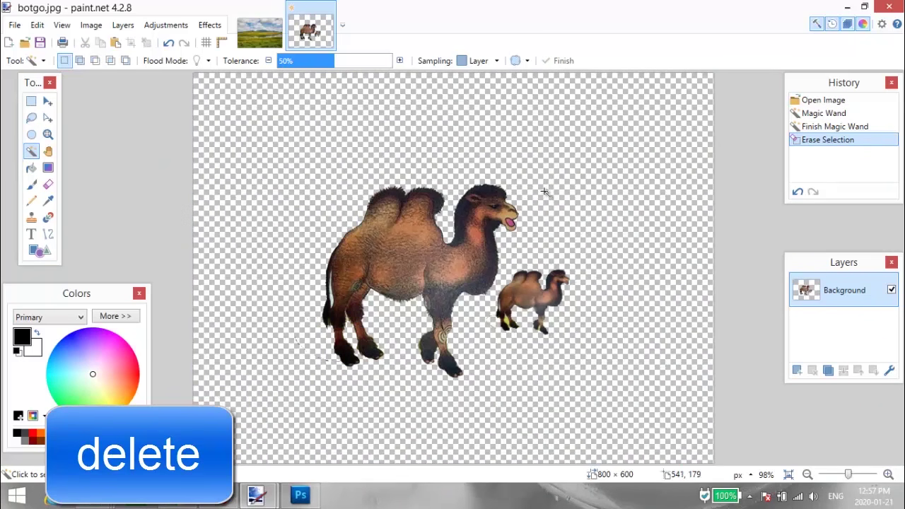
Step: Select both camels with a rectangular selection and cut them out of the botgo image
click(27, 105)
drag(253, 136, 624, 403)
key(ctrl+x)
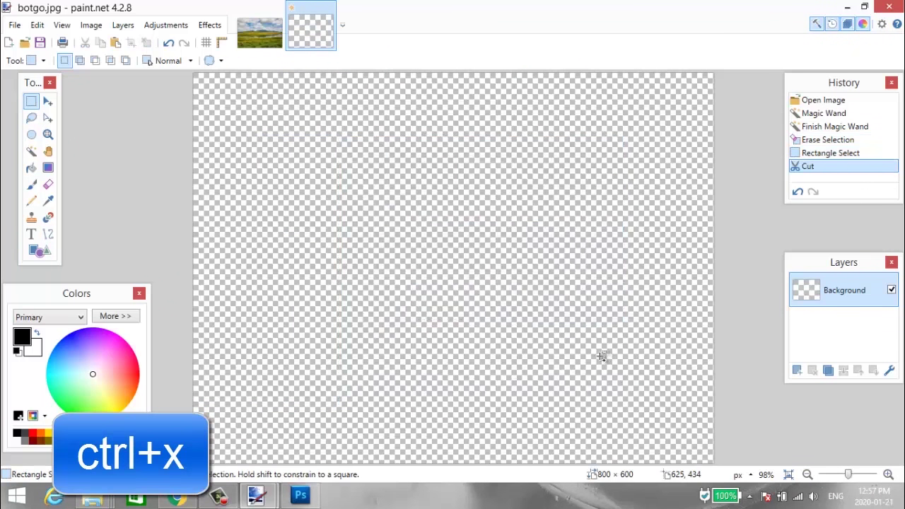
Step: Add a new layer to the huduu14 landscape and paste the camels onto it, keeping the canvas size
click(260, 35)
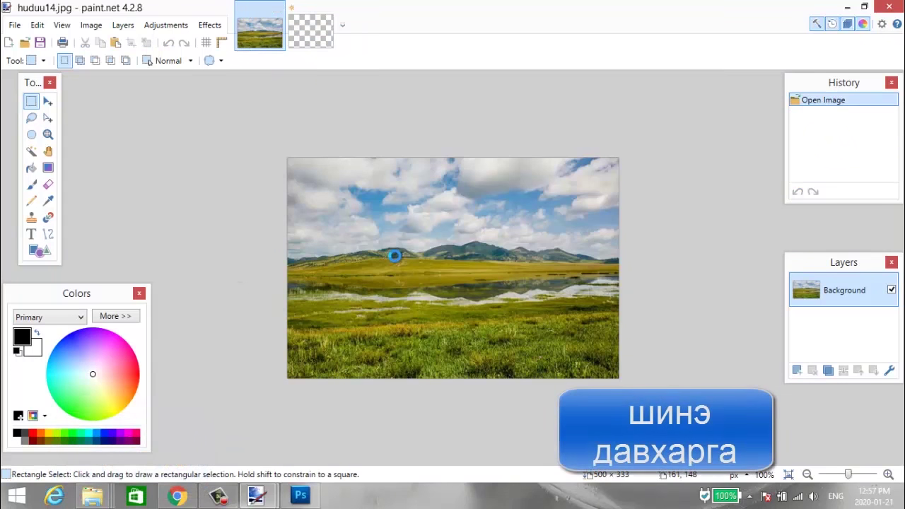
key(ctrl+shift+n)
key(ctrl+v)
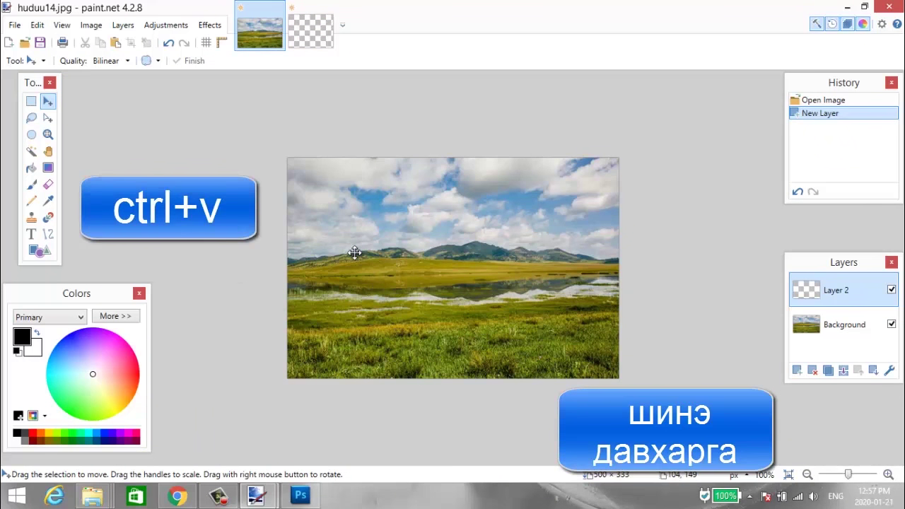
click(433, 346)
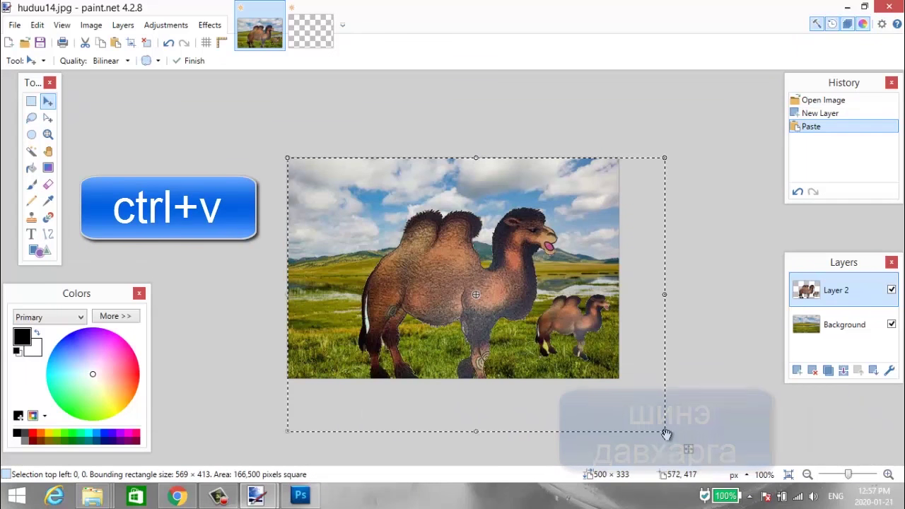
Step: Shrink the pasted camels to about 169 × 123 px and place them on the grass in the landscape's lower-left area
drag(665, 435, 366, 214)
drag(315, 181, 338, 335)
drag(388, 301, 423, 277)
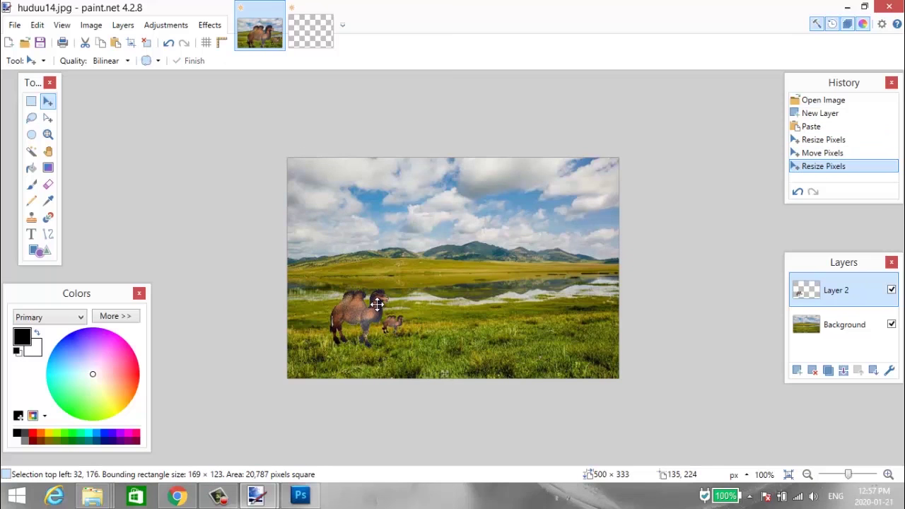
drag(377, 305, 373, 302)
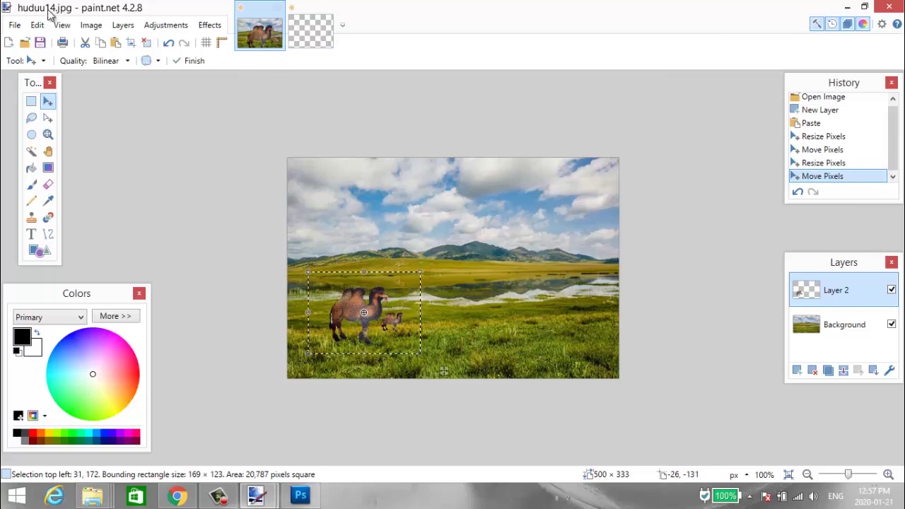
Step: Open the sheep image honi from the baigali folder
click(14, 25)
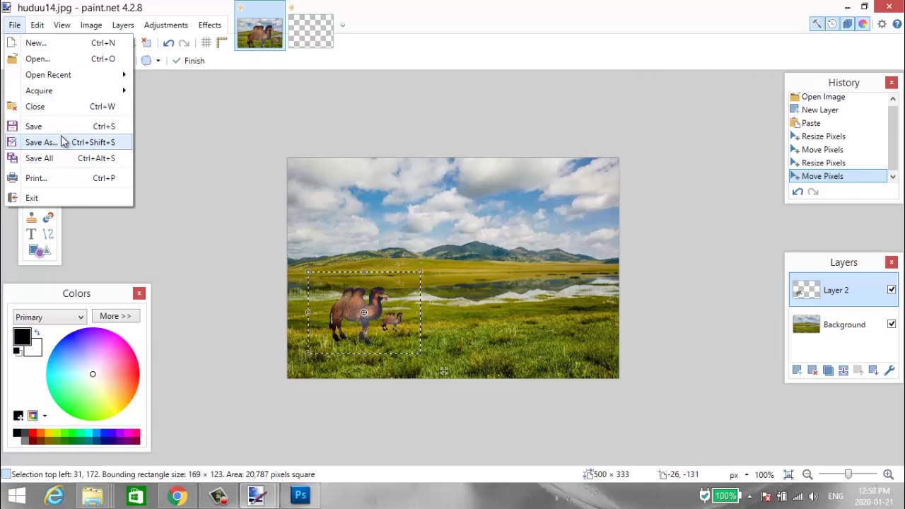
click(41, 60)
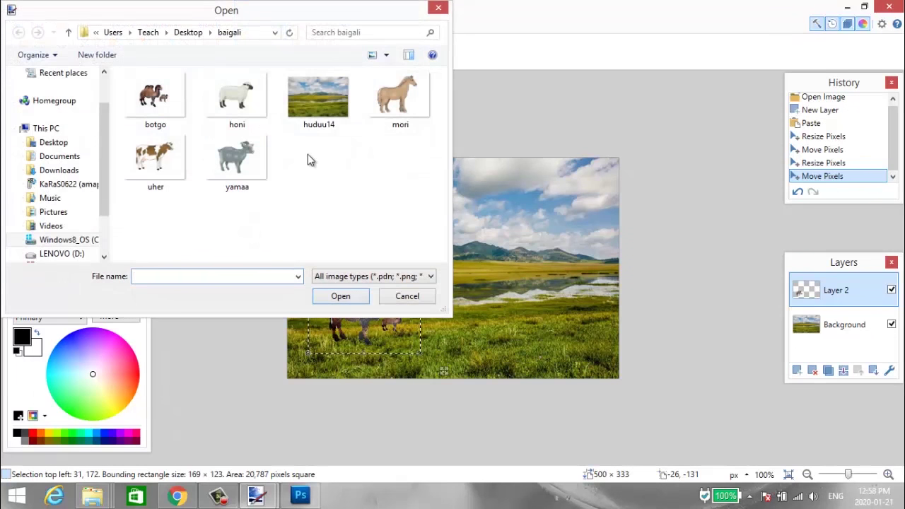
click(233, 104)
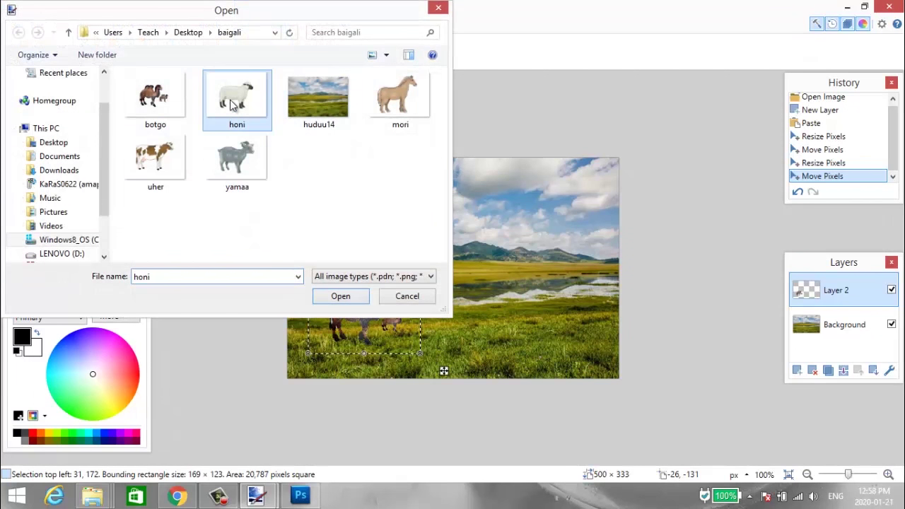
click(347, 295)
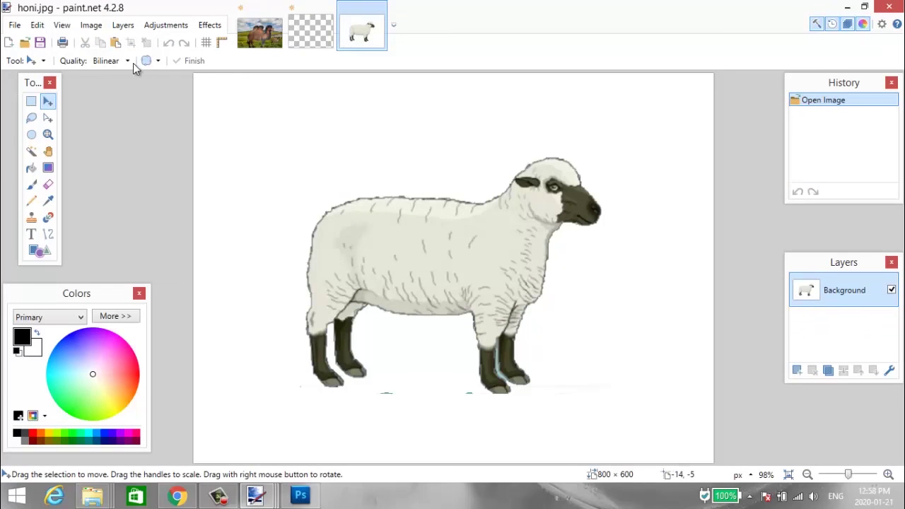
Step: Select the white background around the sheep with the Magic Wand and erase it
click(31, 150)
click(265, 183)
key(Delete)
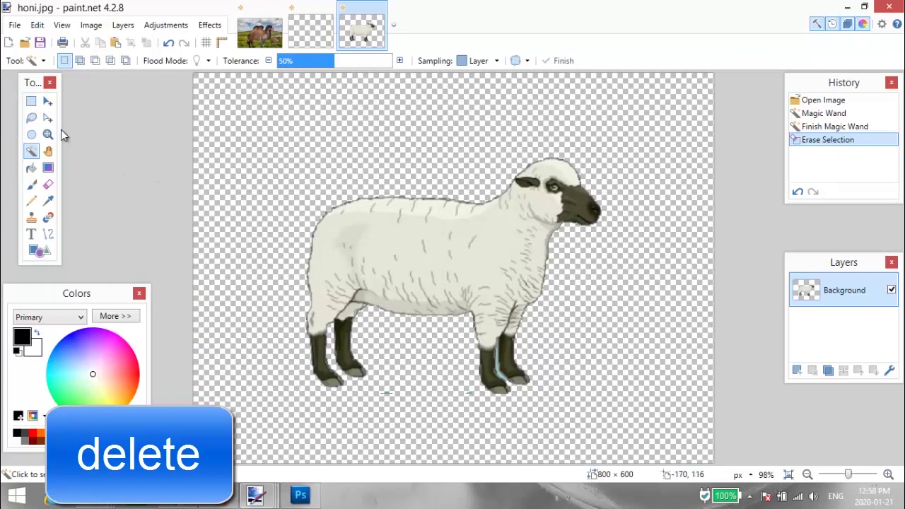
Step: Select the whole sheep with a rectangular selection and cut it out of the honi image
click(31, 101)
drag(277, 140, 616, 421)
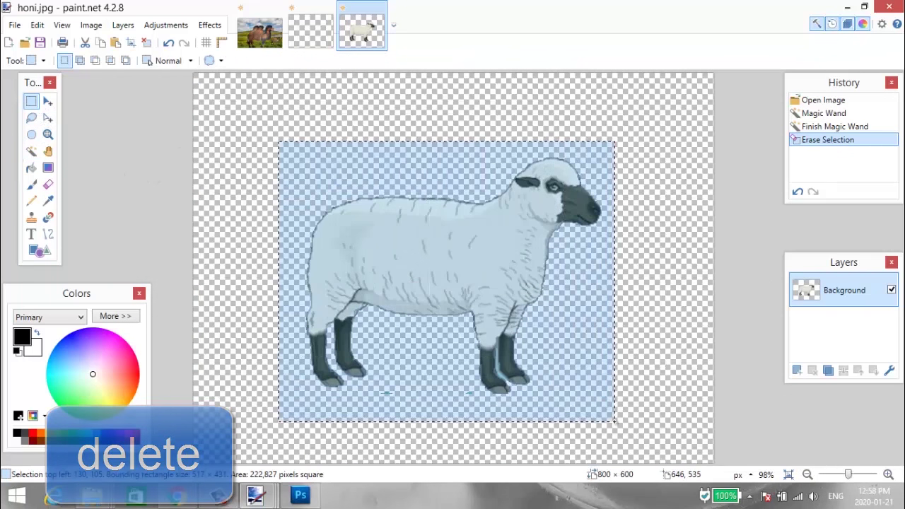
key(ctrl+x)
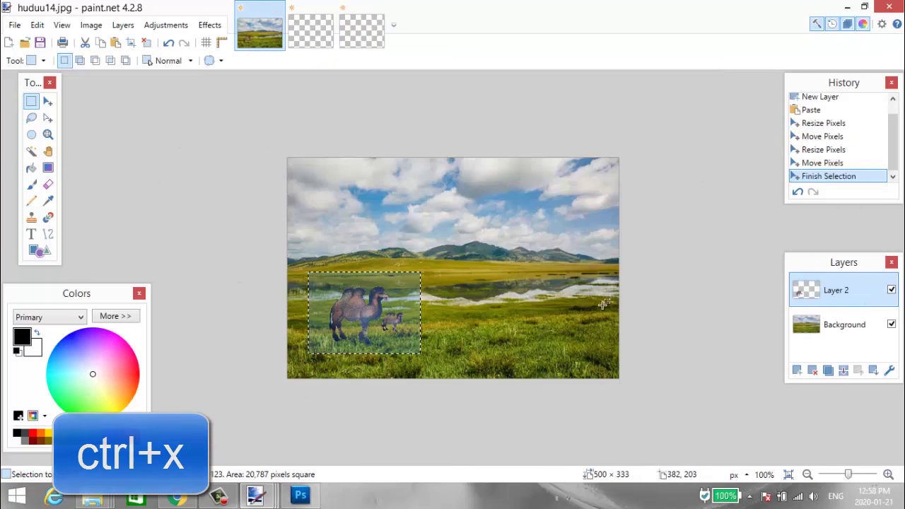
Step: Add another new layer to the huduu14 landscape and paste the sheep onto it, keeping the canvas size
click(798, 370)
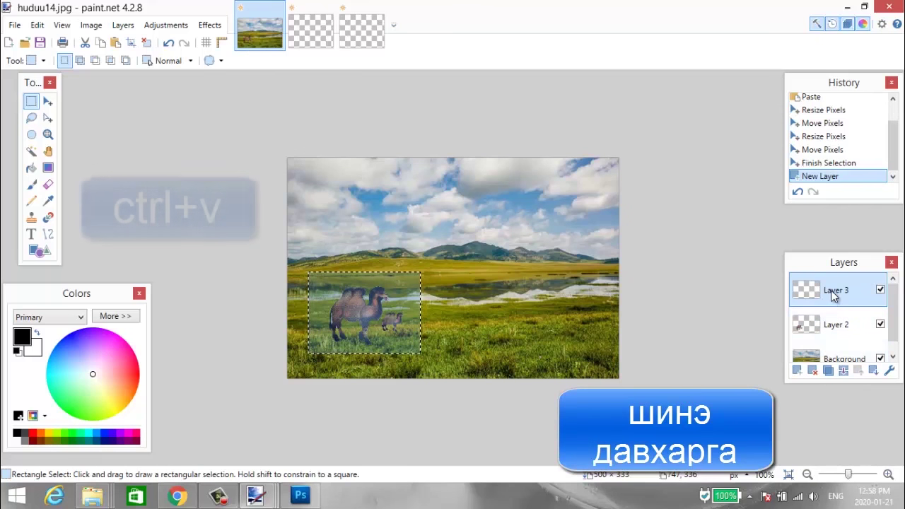
key(ctrl+v)
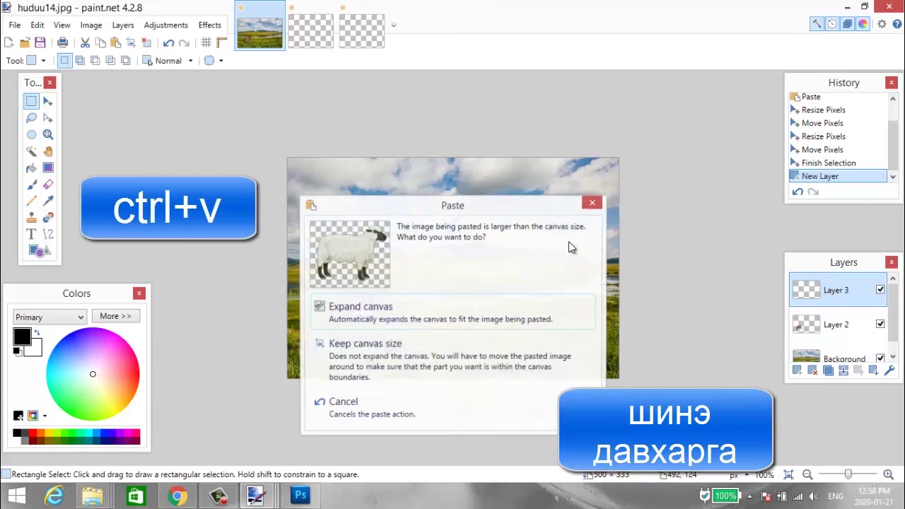
click(419, 361)
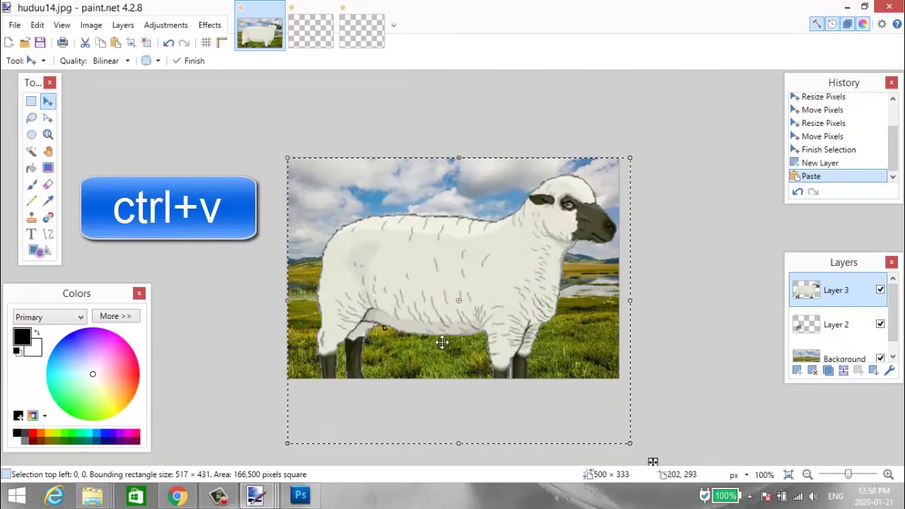
Step: Shrink the pasted sheep to about 96 × 80 px and place it on the grass just below the baby camel
drag(630, 444, 375, 232)
drag(334, 177, 427, 335)
drag(461, 310, 438, 330)
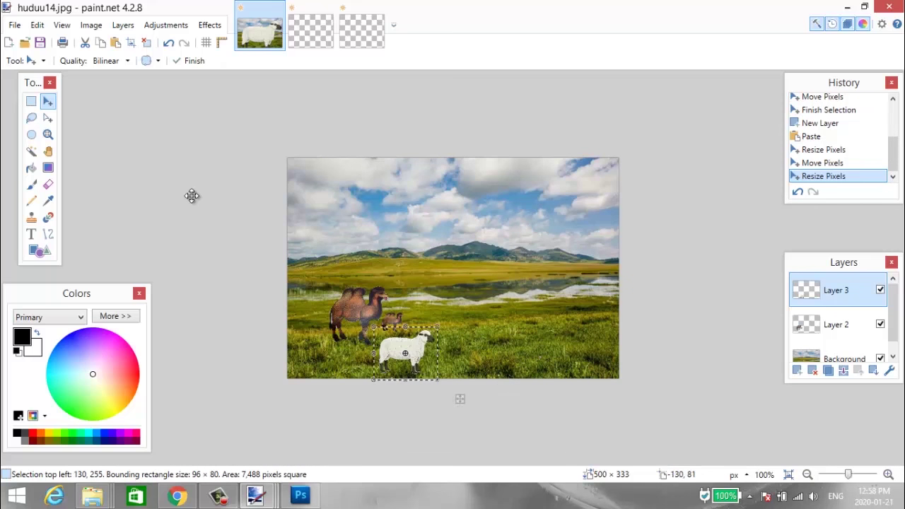
Step: Open the horse image mori from the baigali folder
key(ctrl+plus)
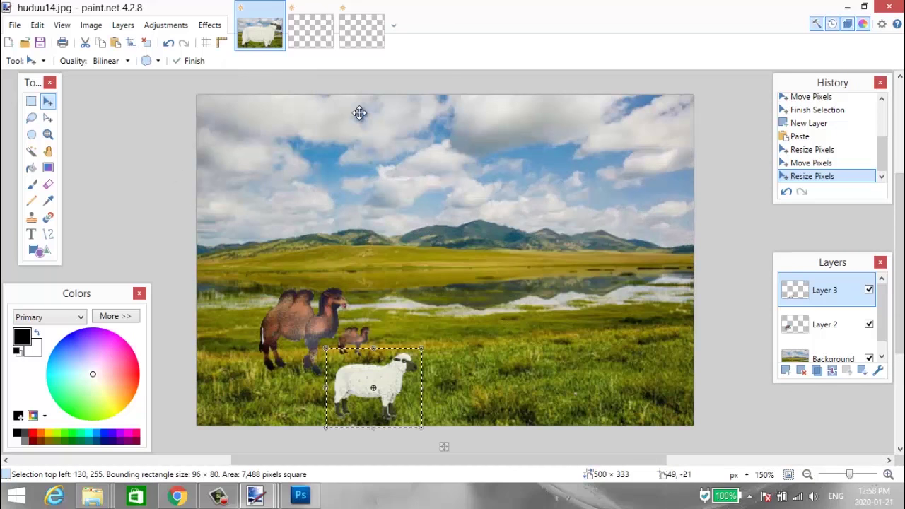
click(14, 26)
click(14, 58)
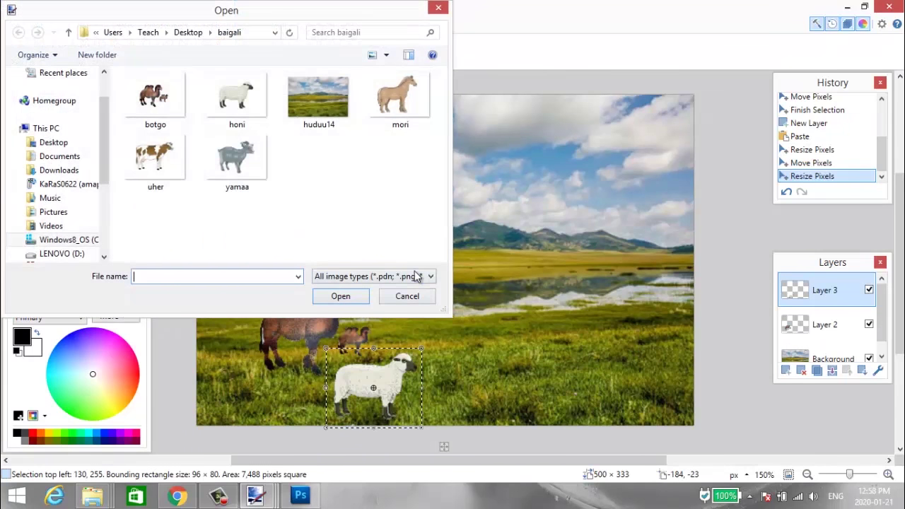
click(341, 296)
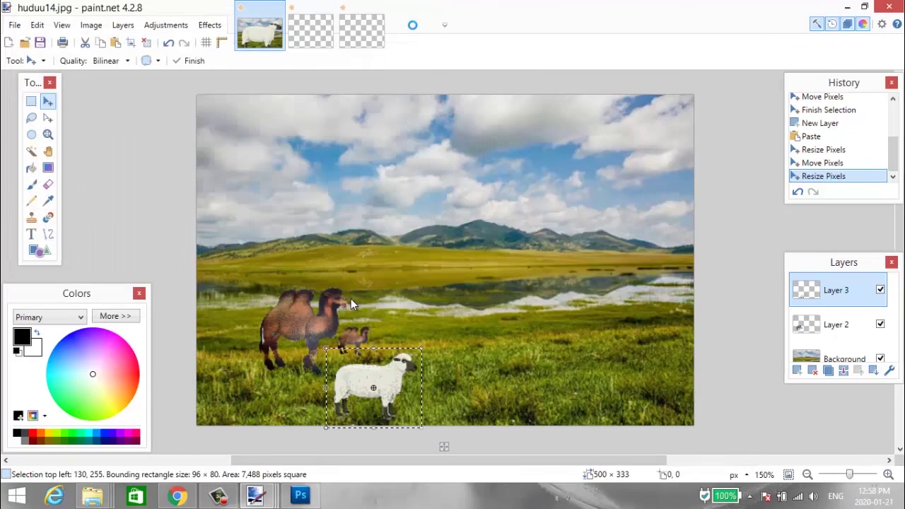
Step: Select the white background around the horse with the Magic Wand and erase it
click(31, 150)
click(243, 170)
key(Delete)
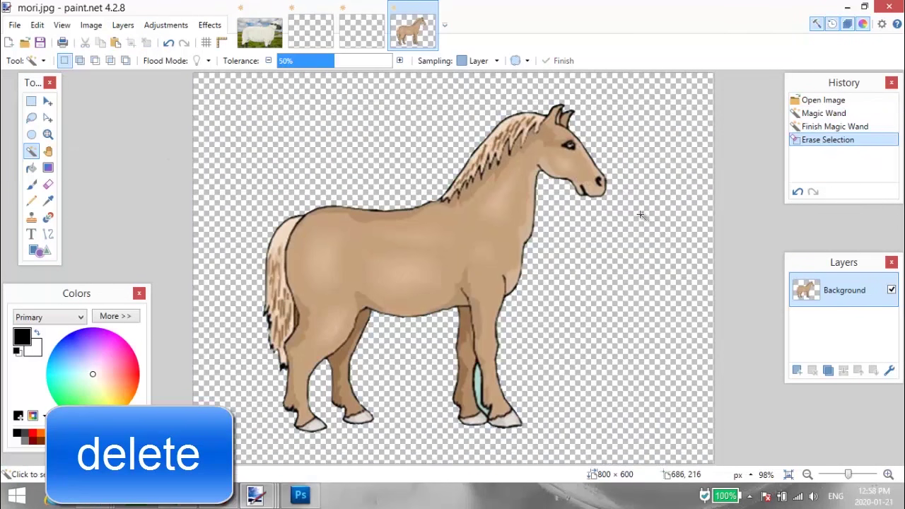
Step: Select the whole horse with a rectangular selection and cut it out of the mori image
click(34, 102)
drag(230, 85, 616, 449)
key(ctrl+x)
key(ctrl+x)
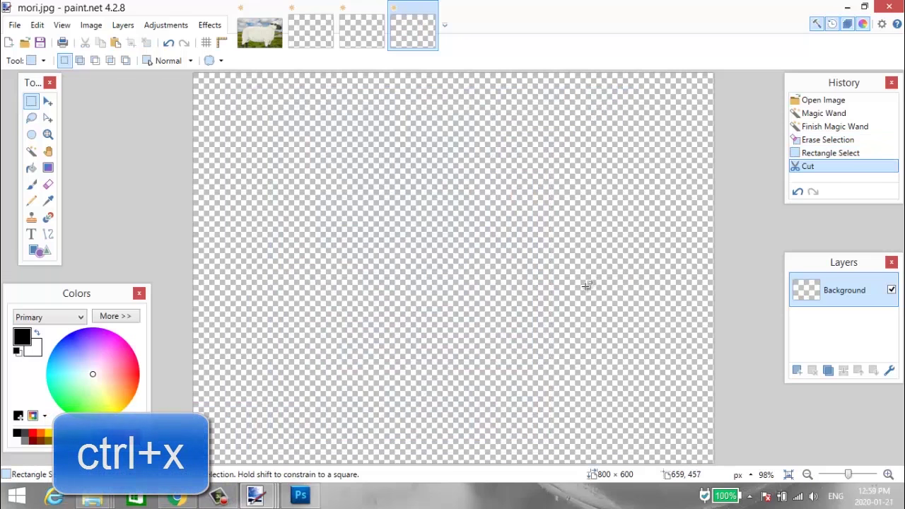
Step: Add a new layer above the sheep layer in the huduu14 landscape and paste the horse, keeping the canvas size
click(265, 30)
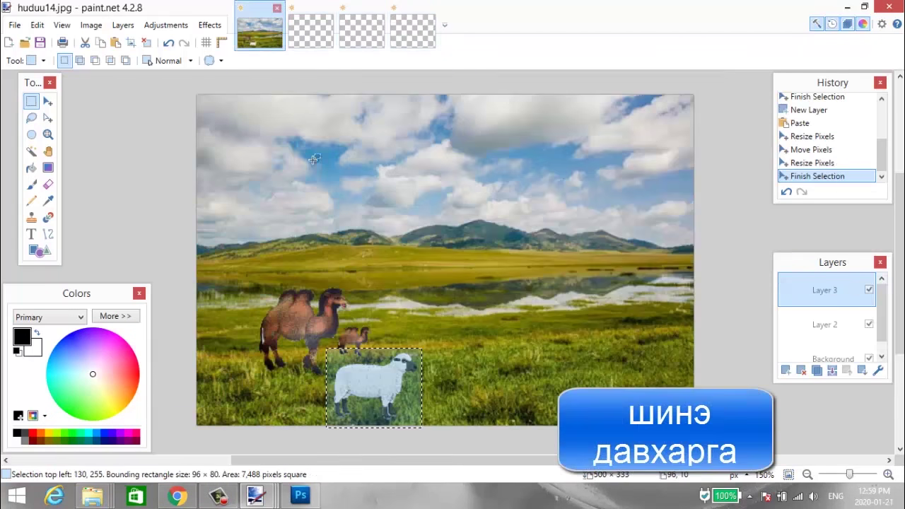
click(784, 372)
key(ctrl+v)
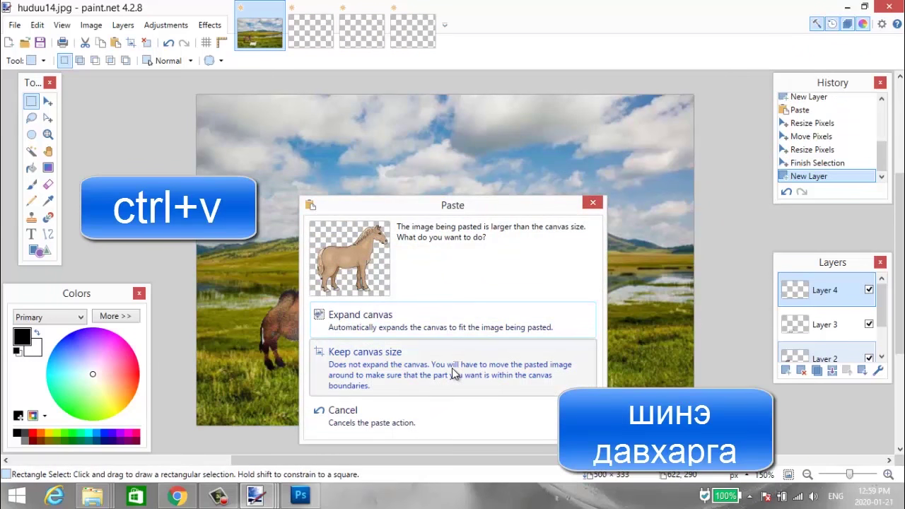
click(451, 367)
Step: Scale the pasted horse down to about 130 × 113 px and place it on the grass behind the sheep, beside the camels
drag(198, 97, 517, 215)
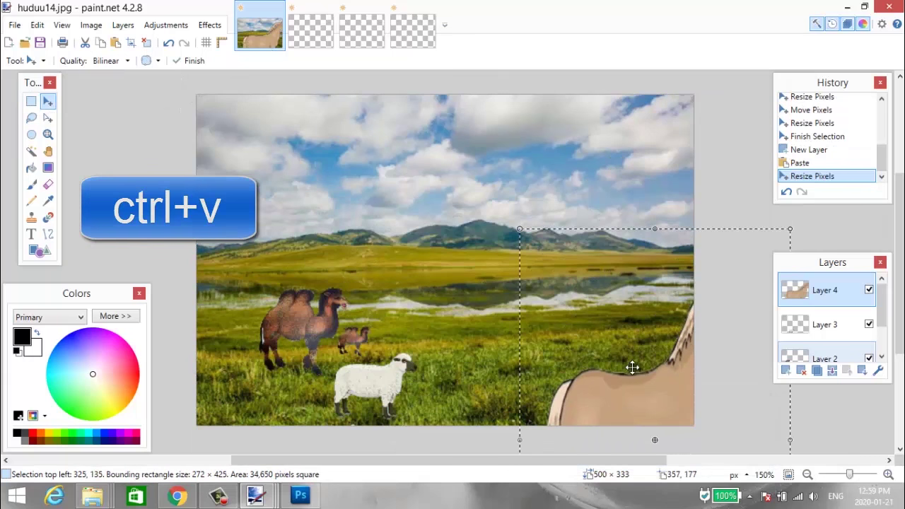
drag(646, 398, 436, 209)
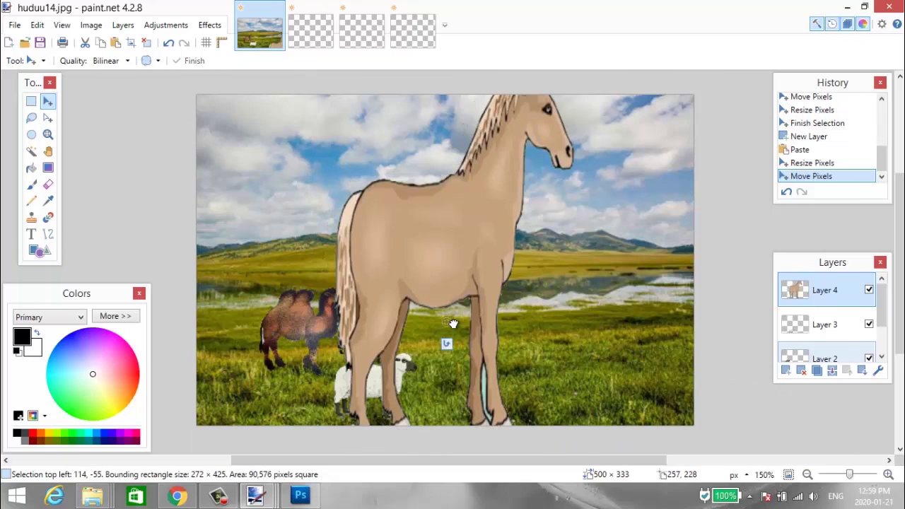
drag(453, 323, 471, 219)
drag(475, 260, 483, 336)
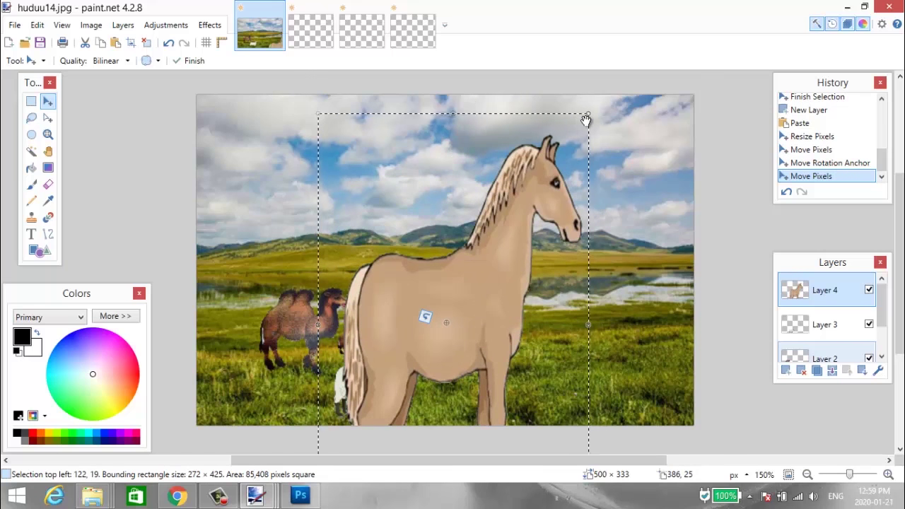
drag(589, 115, 495, 367)
drag(460, 398, 542, 241)
drag(573, 212, 453, 276)
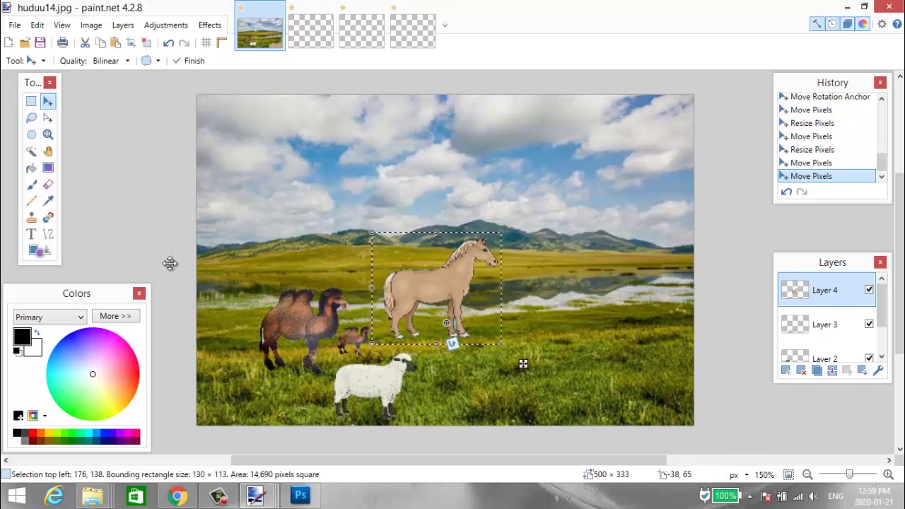
Step: Open the cow image uher from the baigali folder and erase its white background using the Magic Wand
click(14, 27)
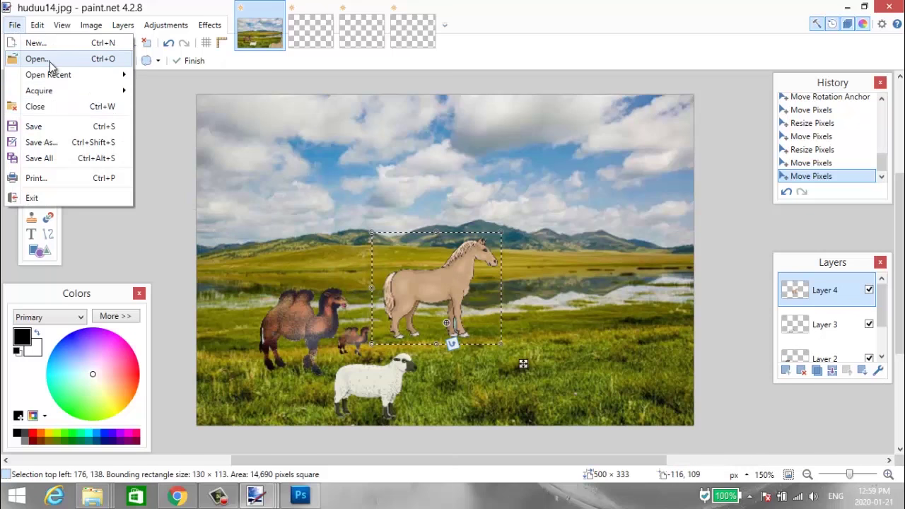
click(29, 60)
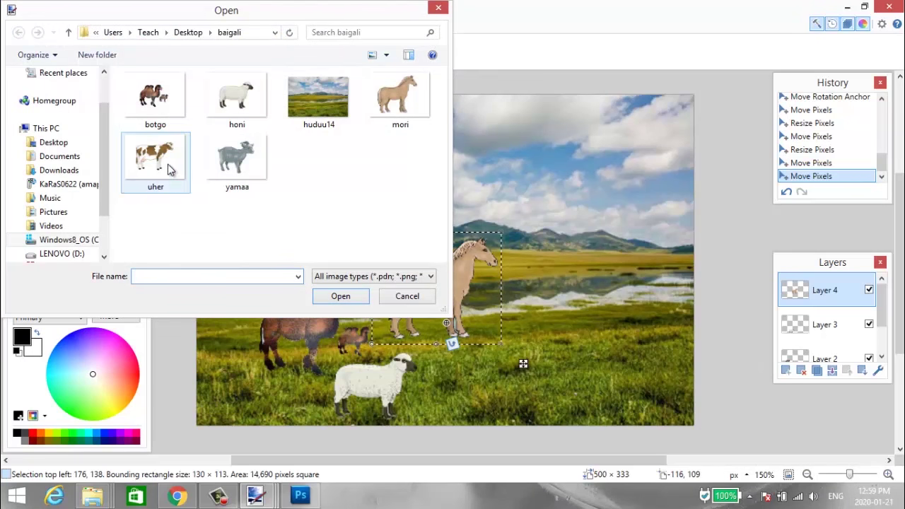
click(356, 297)
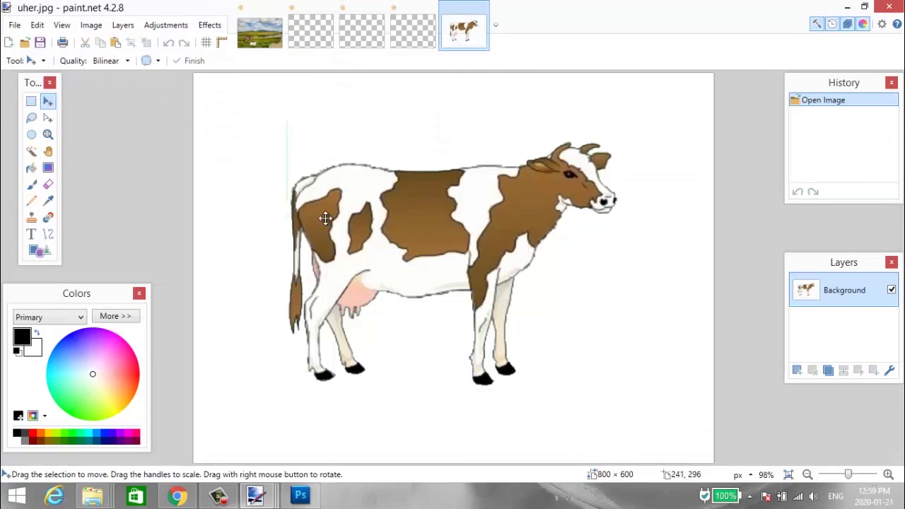
click(31, 151)
click(269, 147)
key(Delete)
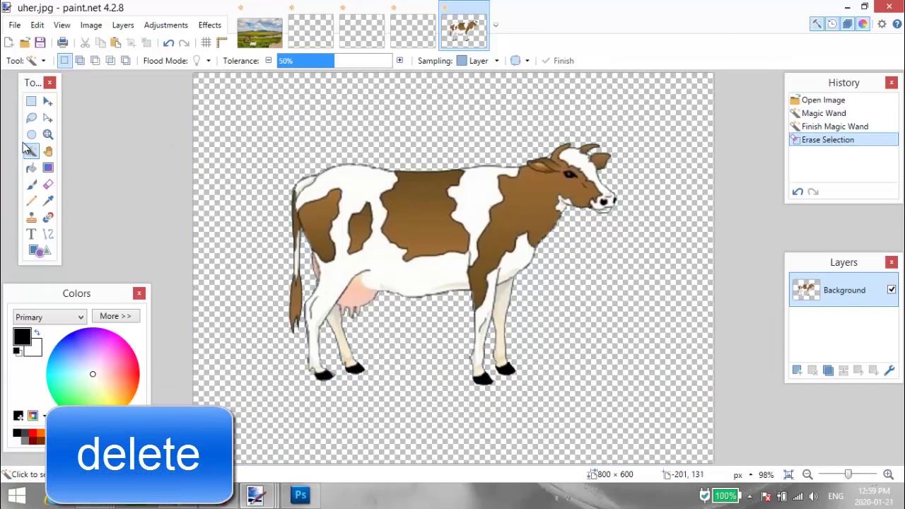
Step: Select the whole cow with a rectangular selection and cut it out of the uher image
click(32, 101)
drag(251, 122, 641, 413)
key(ctrl+x)
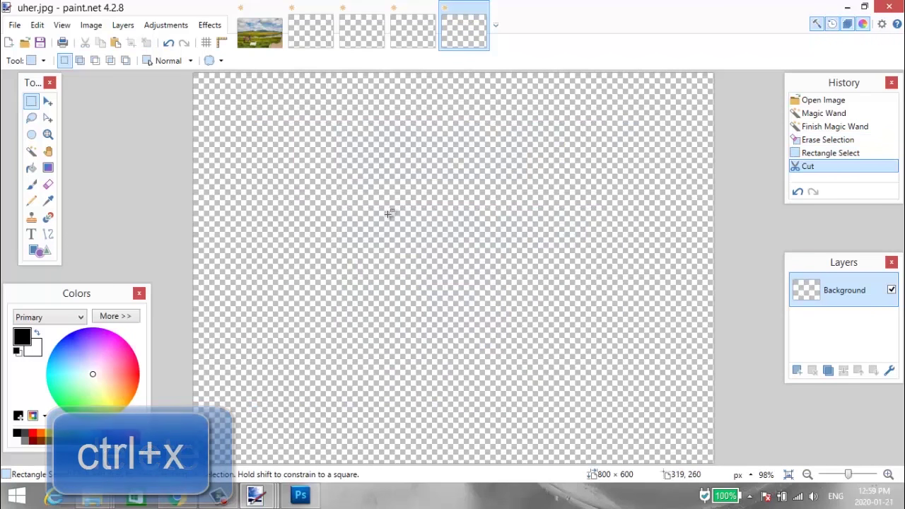
Step: Add a new layer above the horse layer in the huduu14 landscape and paste the cow, keeping the canvas size
click(256, 31)
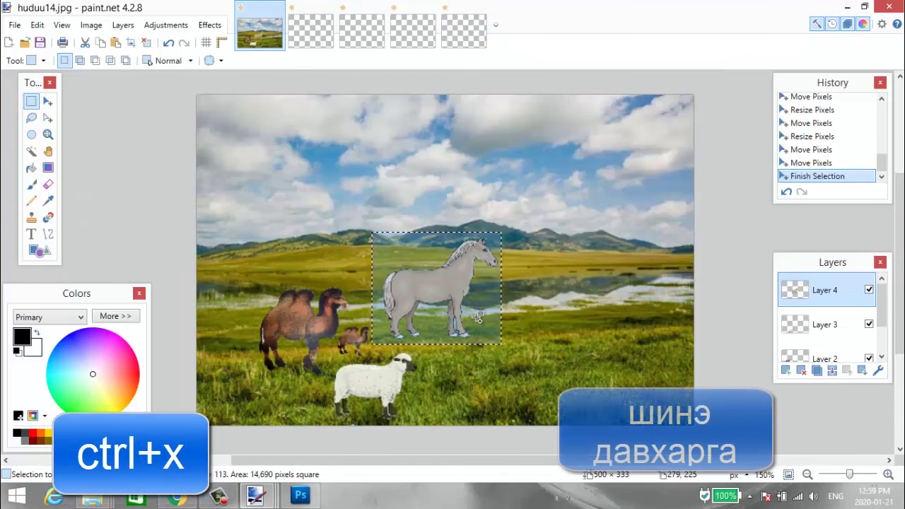
click(787, 369)
key(ctrl+v)
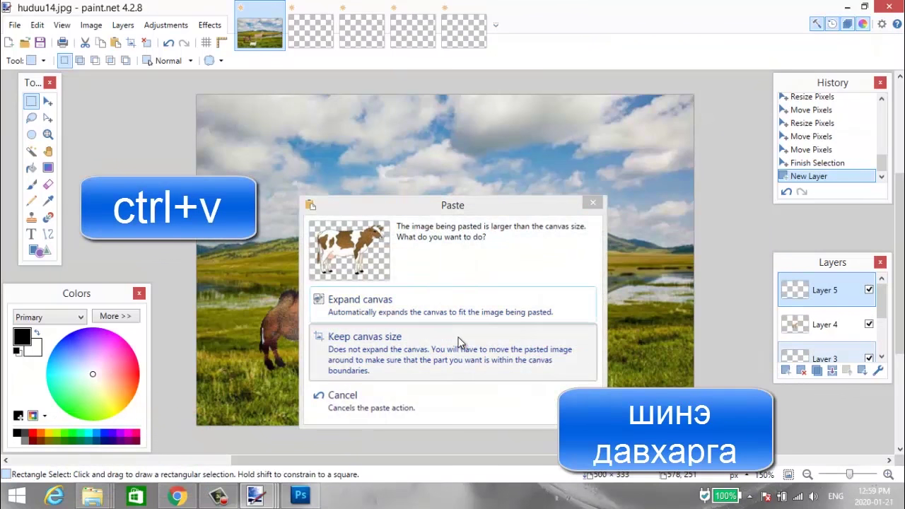
click(460, 344)
Step: Scale the cow down to about 155 × 114 px and place it on the grass between the sheep and the horse
drag(189, 99, 576, 309)
drag(667, 370, 511, 236)
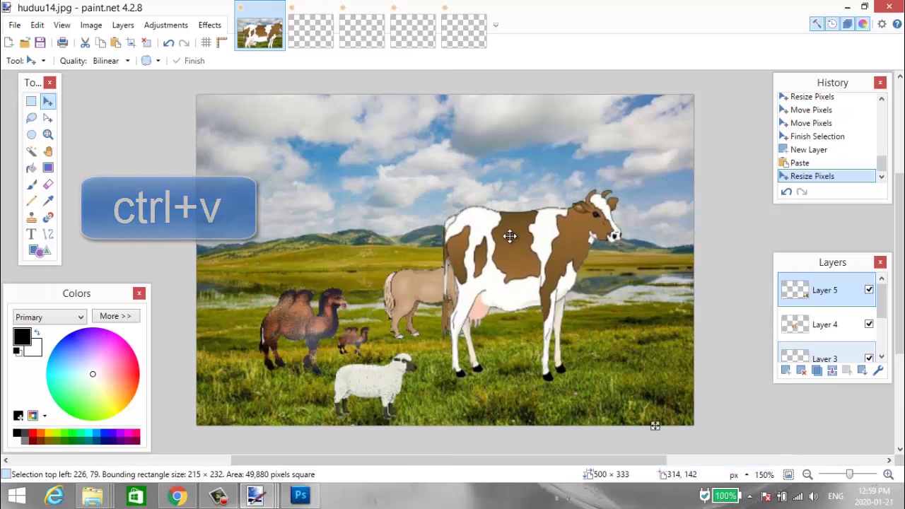
drag(638, 173, 579, 291)
mouse_move(498, 330)
mouse_down()
mouse_move(504, 338)
mouse_move(492, 347)
mouse_up()
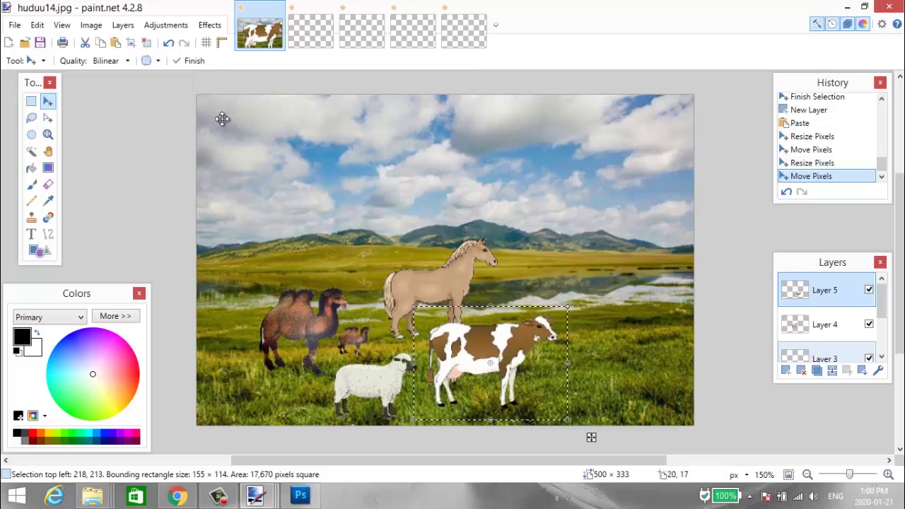
Step: Open the goat image yamaa from the baigali folder and erase its white background using the Magic Wand
click(14, 25)
click(55, 62)
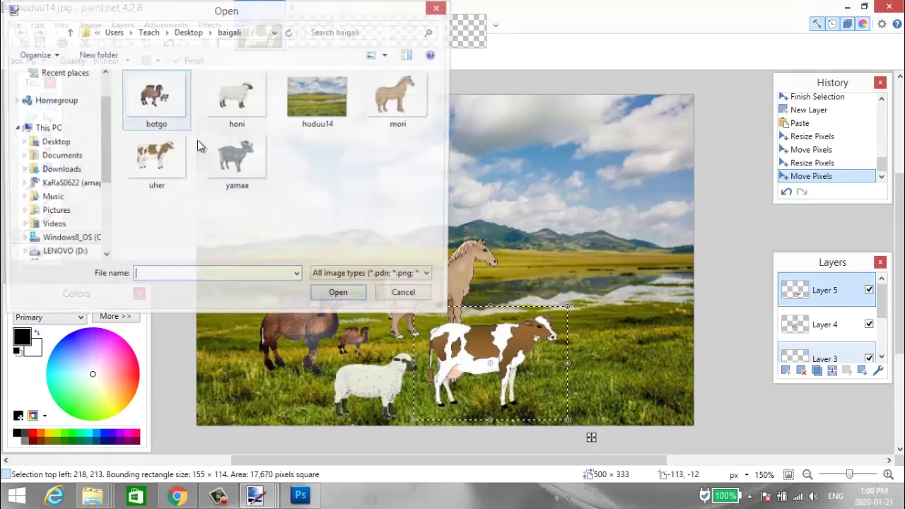
click(261, 160)
click(336, 299)
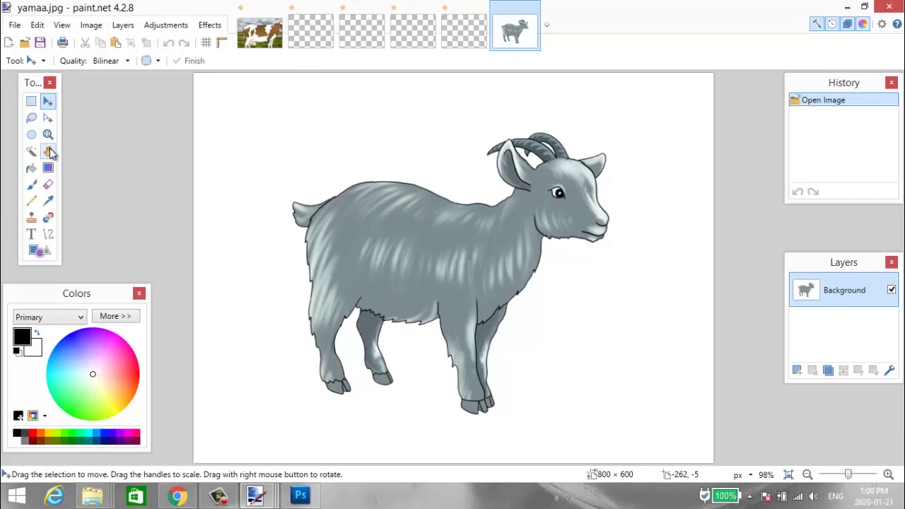
click(29, 153)
click(311, 187)
key(Delete)
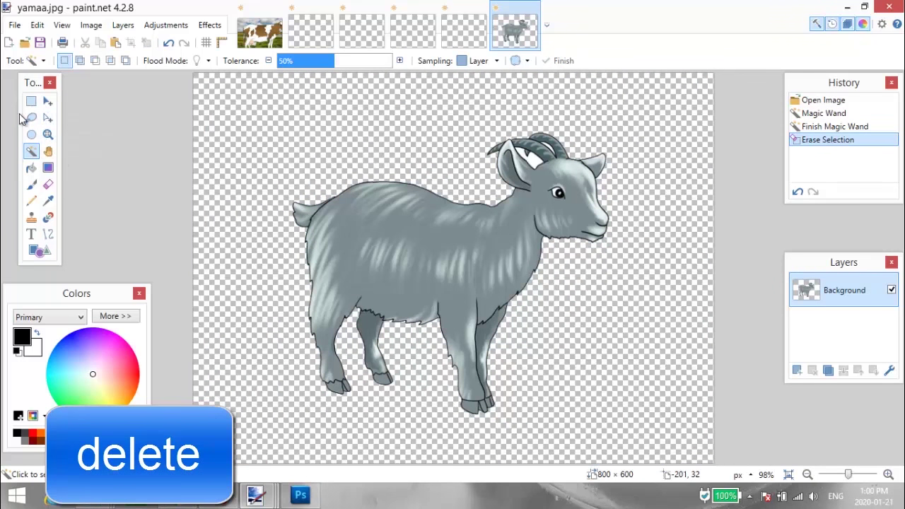
Step: Select the whole goat with a rectangular selection and cut it out of the yamaa image
key(s)
drag(262, 117, 622, 441)
key(ctrl+x)
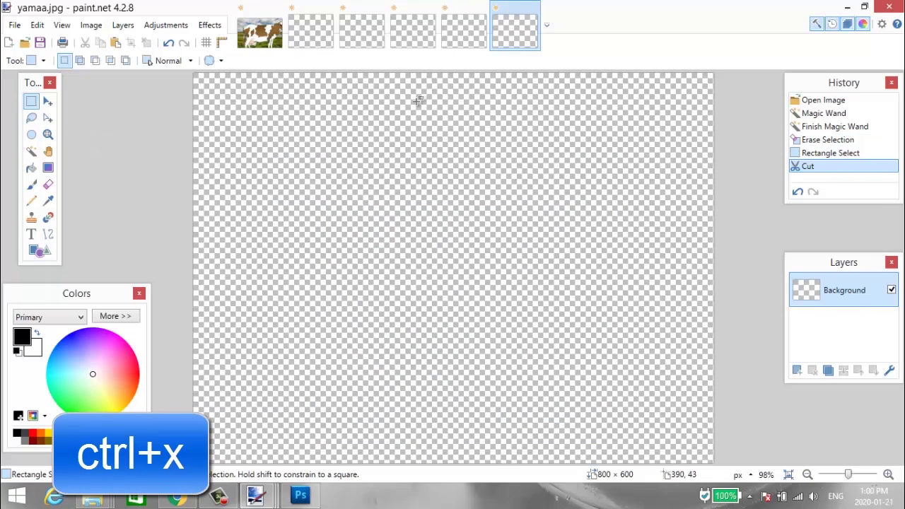
Step: Paste the goat into the cow's layer of the huduu14 landscape, keeping the canvas size
click(262, 40)
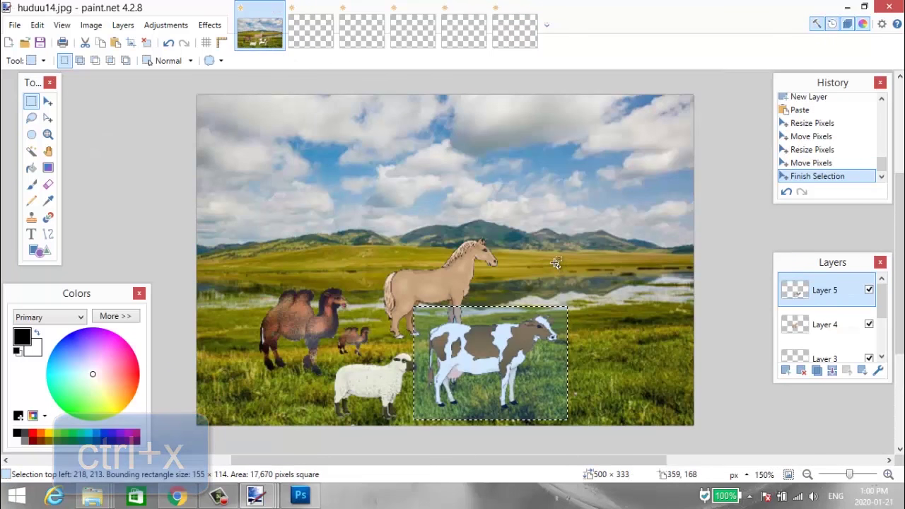
key(ctrl+v)
click(495, 344)
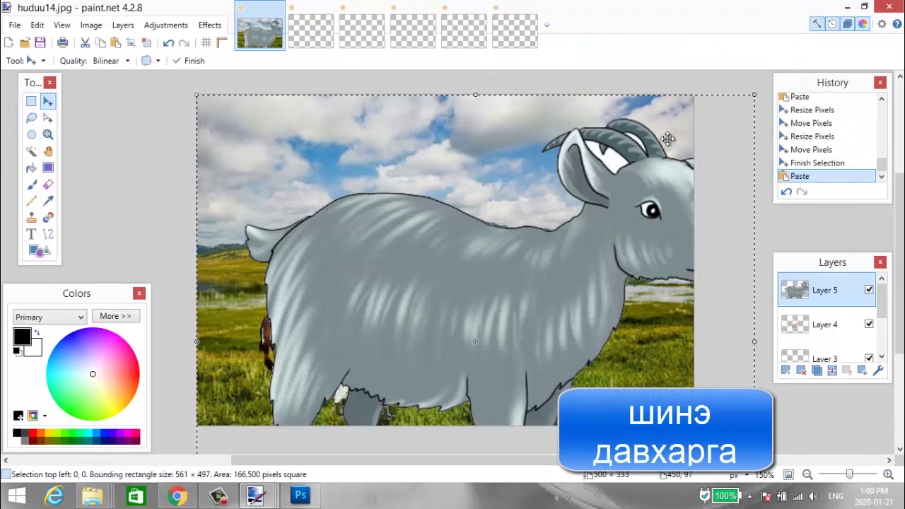
Step: Scale the goat down to about 113 × 90 px and place it on the foreground grass in front of the cow's head
drag(456, 200, 635, 175)
drag(669, 137, 633, 249)
drag(598, 275, 620, 222)
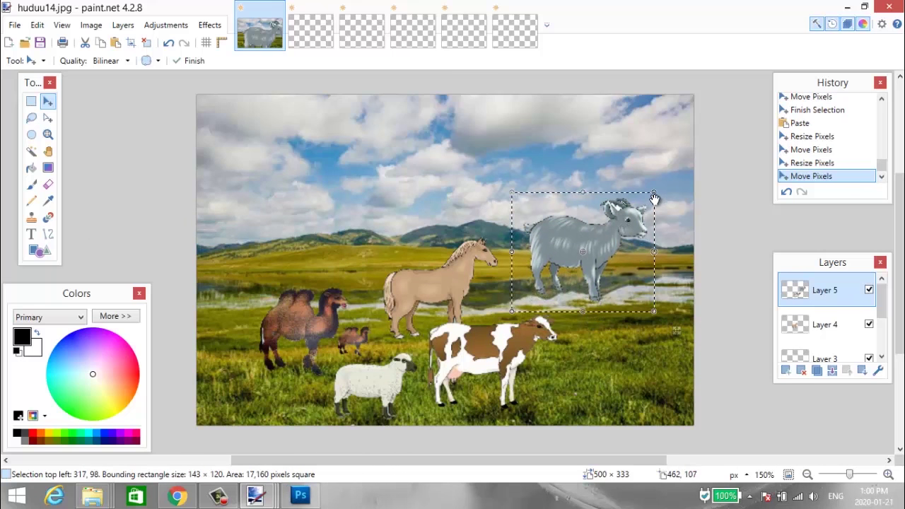
drag(654, 193, 622, 225)
drag(595, 253, 642, 371)
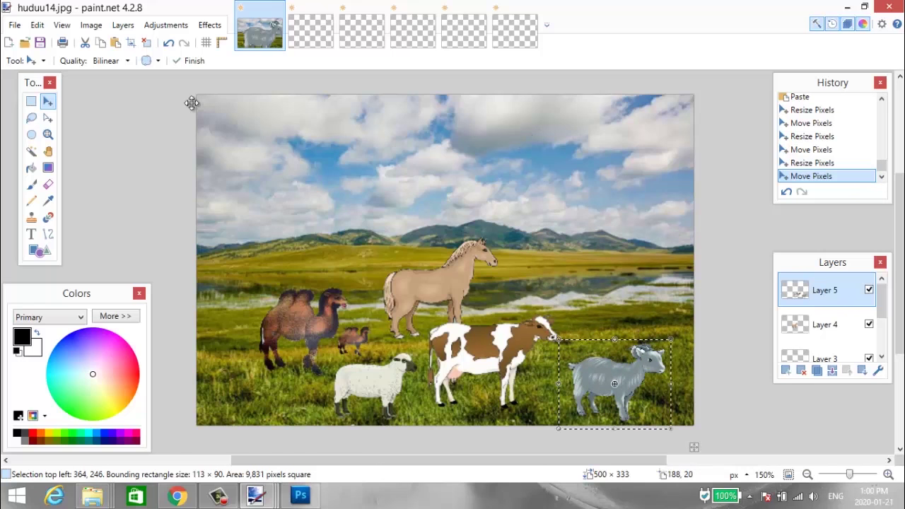
Step: Save the composite in the baigali folder as a JPEG named huduu, flattening the layers
click(14, 25)
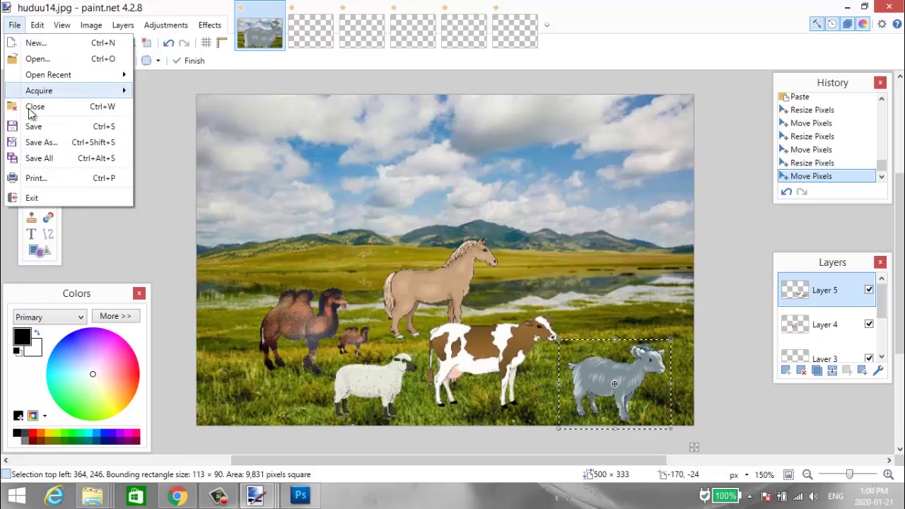
click(40, 143)
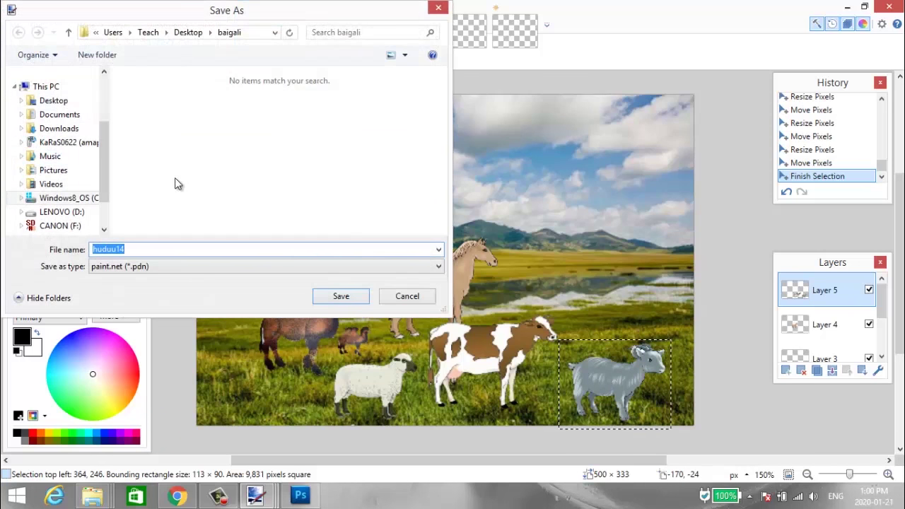
click(131, 265)
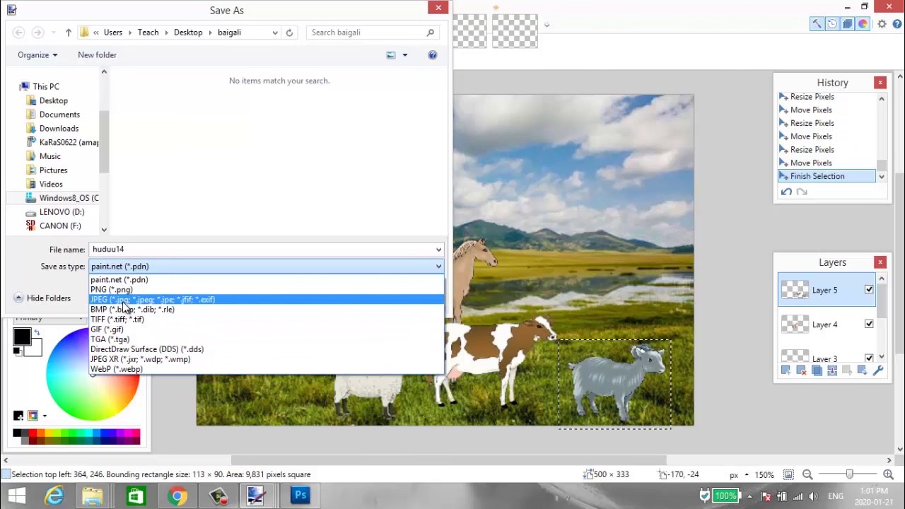
click(125, 300)
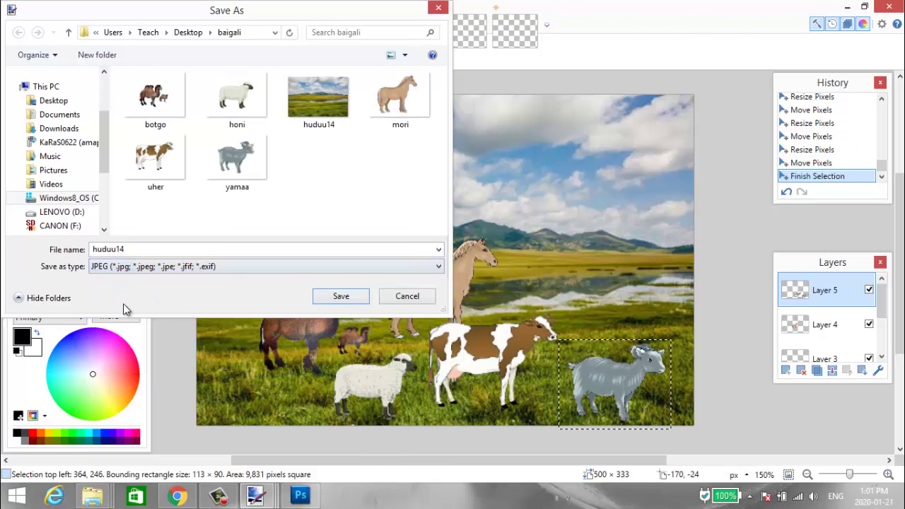
click(193, 253)
key(BackSpace)
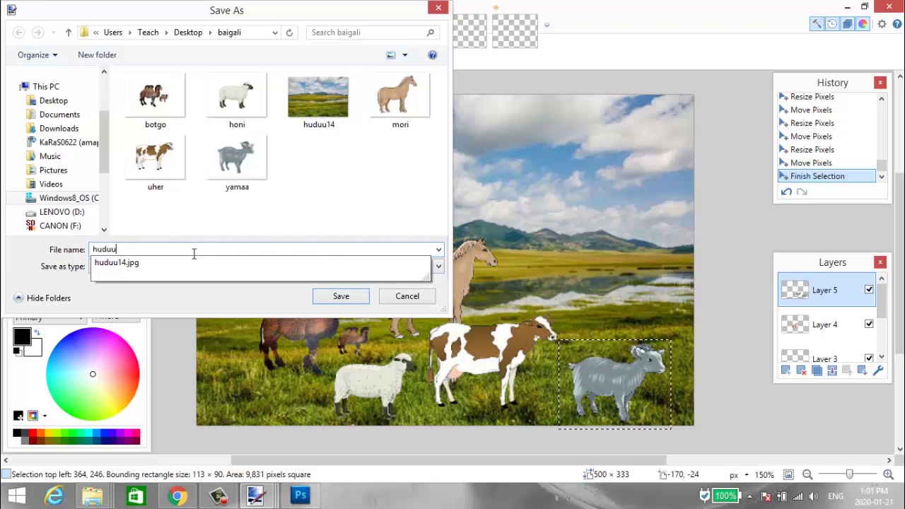
click(351, 298)
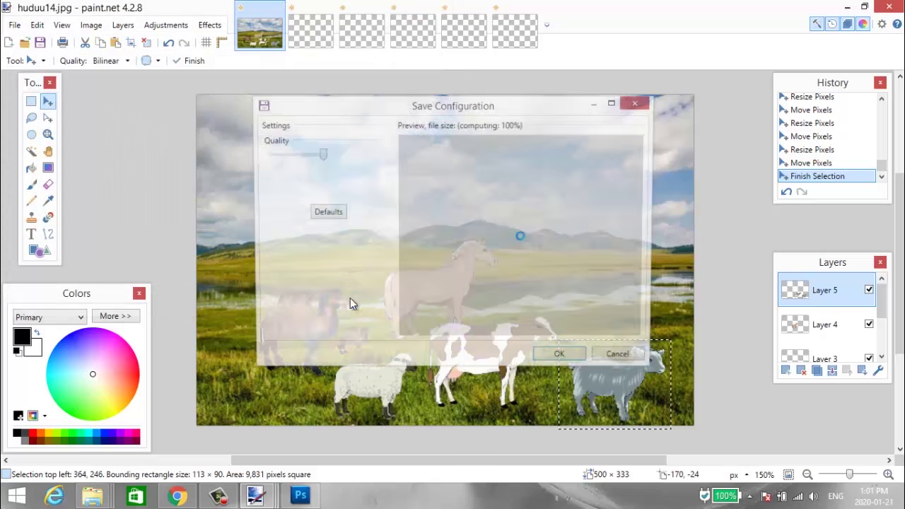
click(562, 361)
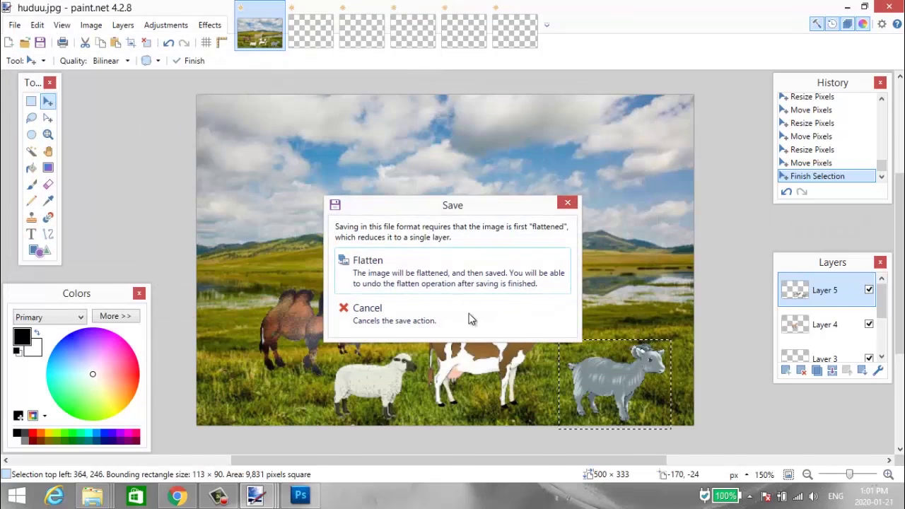
click(446, 280)
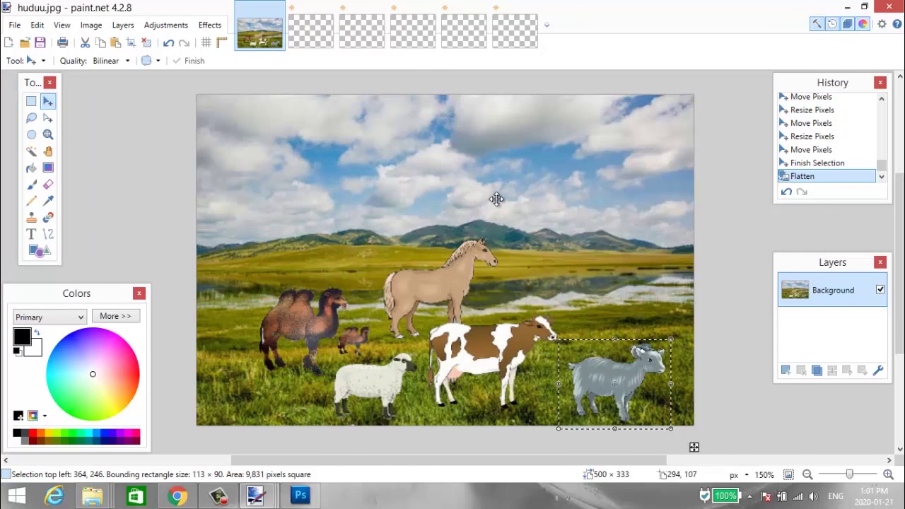